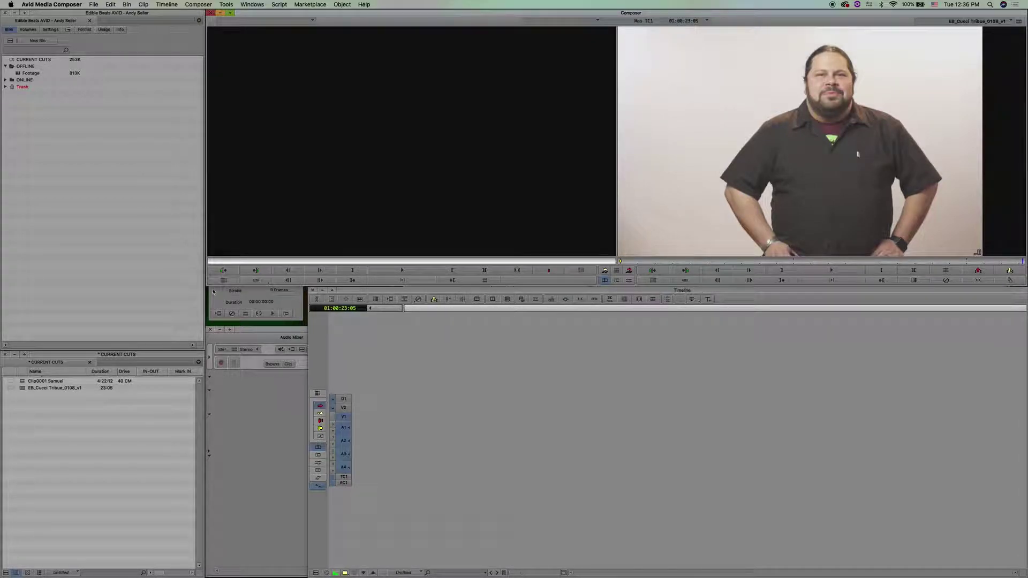
Bring the Motion Effect Editor in front of the left monitor, then reactivate the project window.
left_click(286, 302)
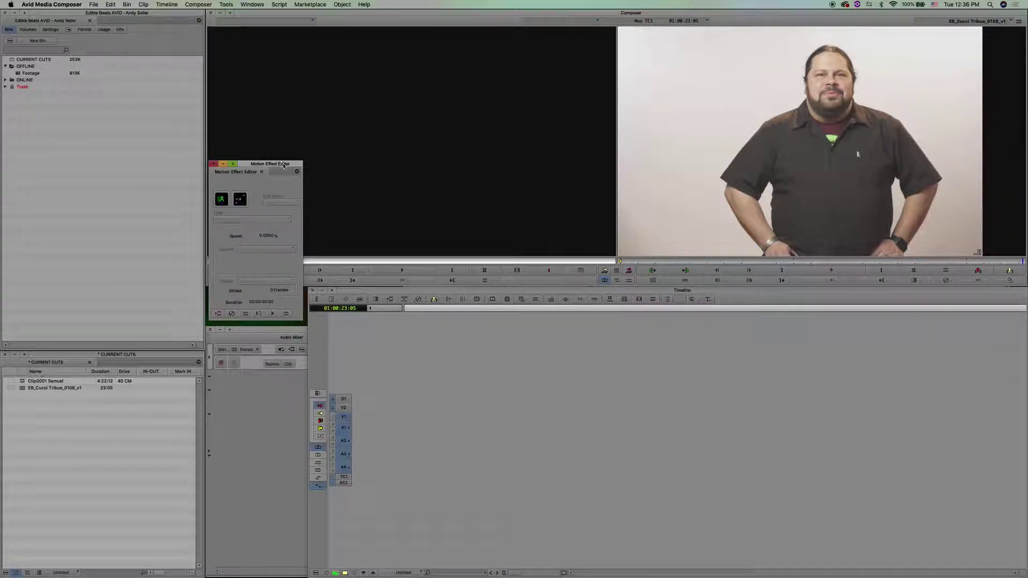
left_click_drag(283, 164, 285, 167)
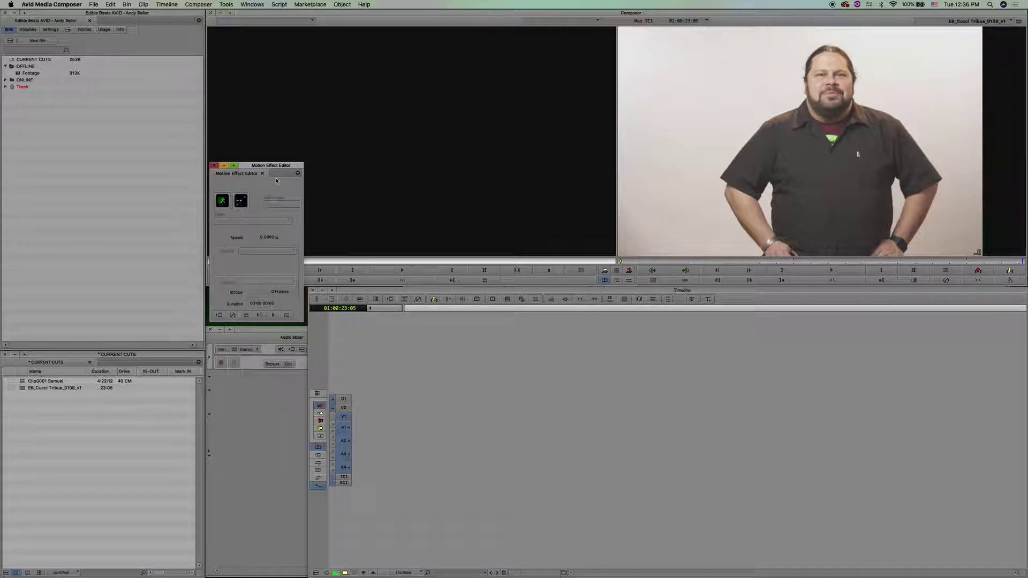
left_click(71, 174)
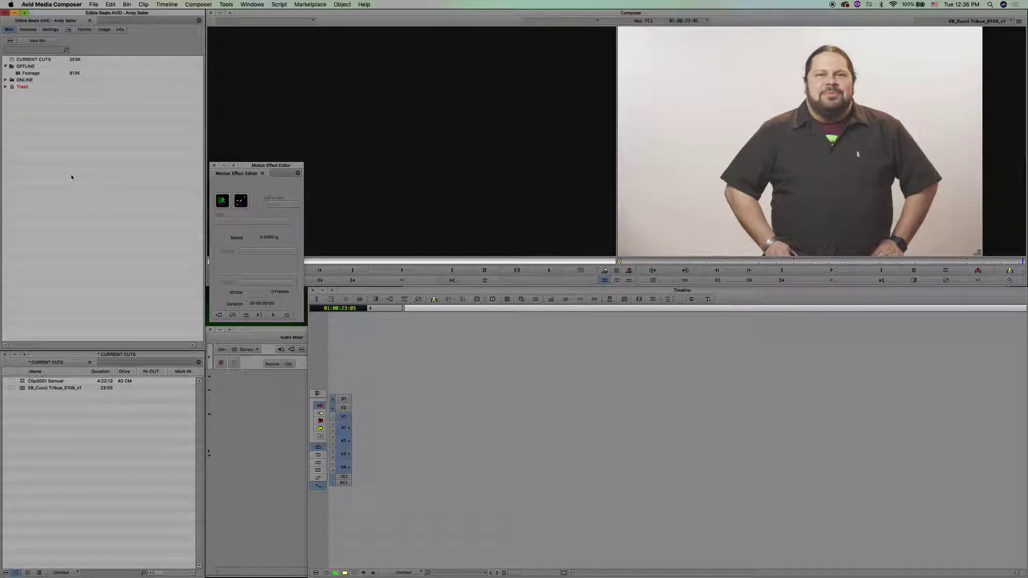
Open the Footage bin, position it over the timeline and enlarge it to show more columns.
double_click(22, 73)
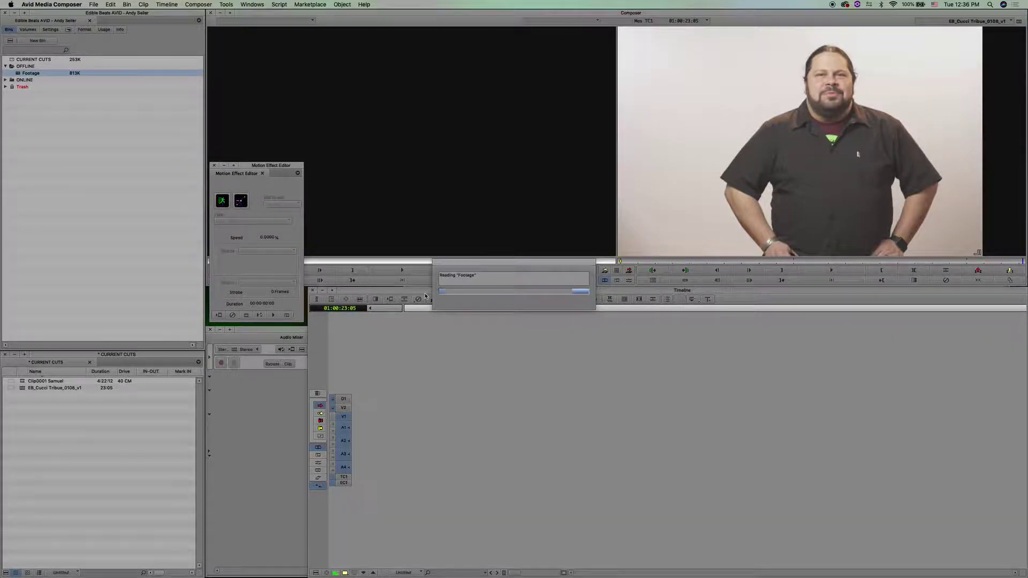
left_click_drag(717, 313, 435, 176)
scroll(356, 257, "down", 7)
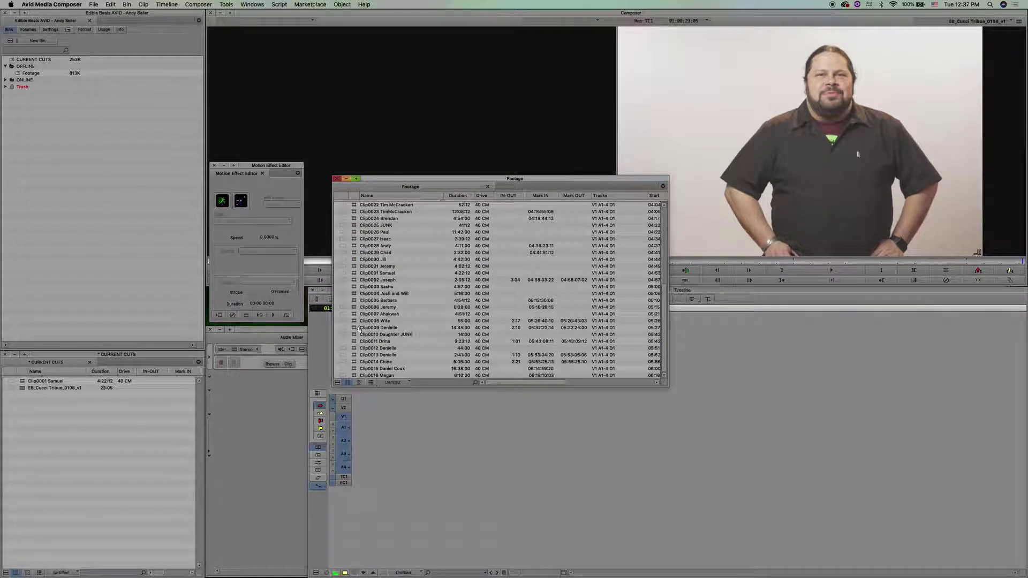
scroll(367, 345, "up", 7)
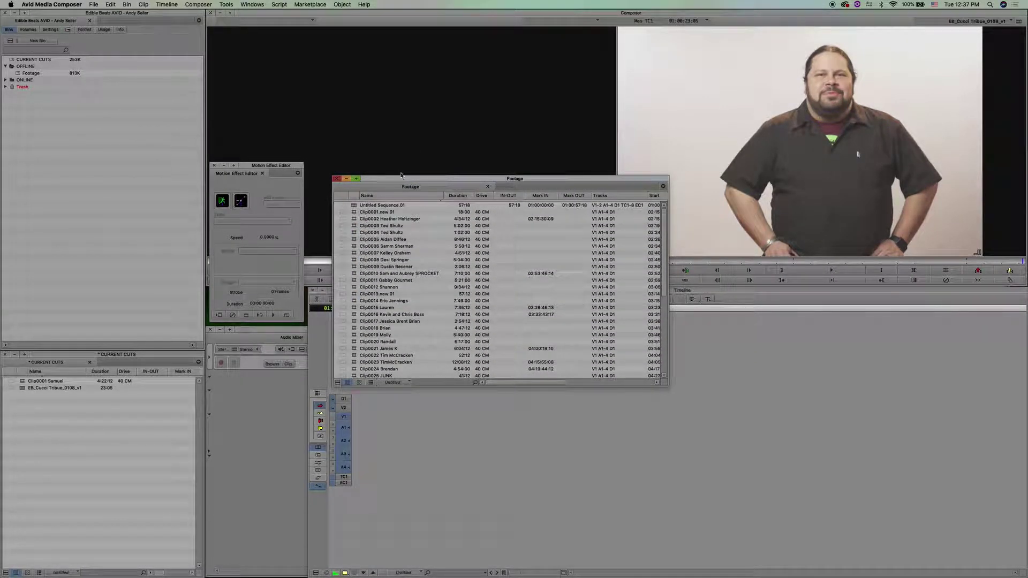
left_click_drag(404, 178, 386, 148)
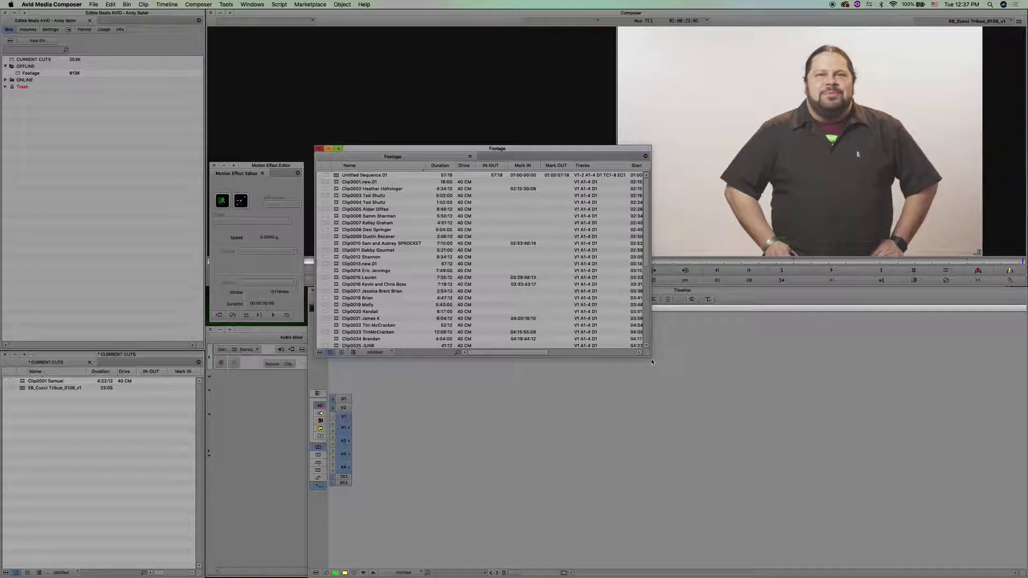
left_click_drag(650, 357, 690, 372)
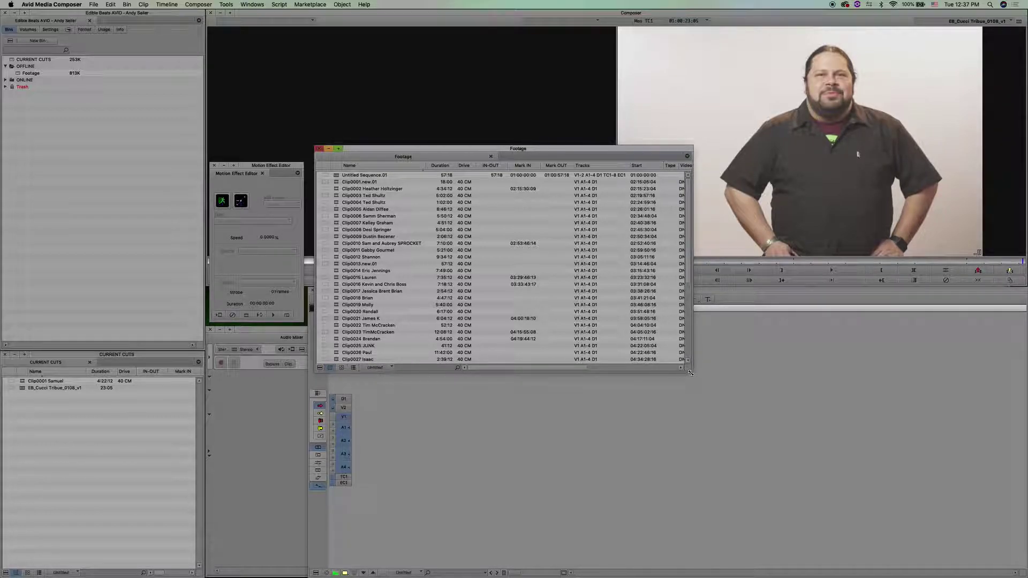
left_click_drag(515, 156, 573, 201)
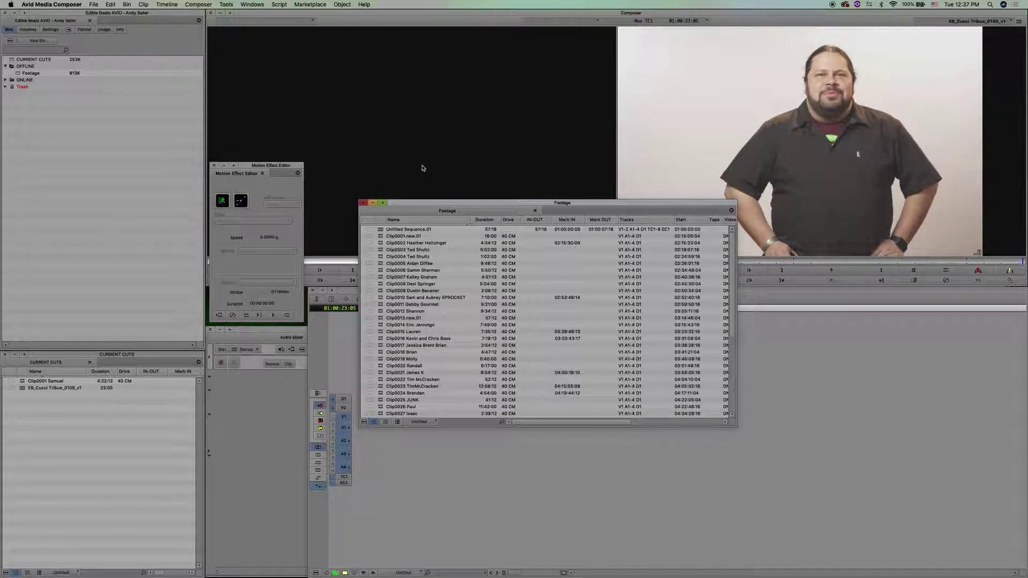
Search the project for 'Clip' in the Find window and widen the Bin column.
key("super+f")
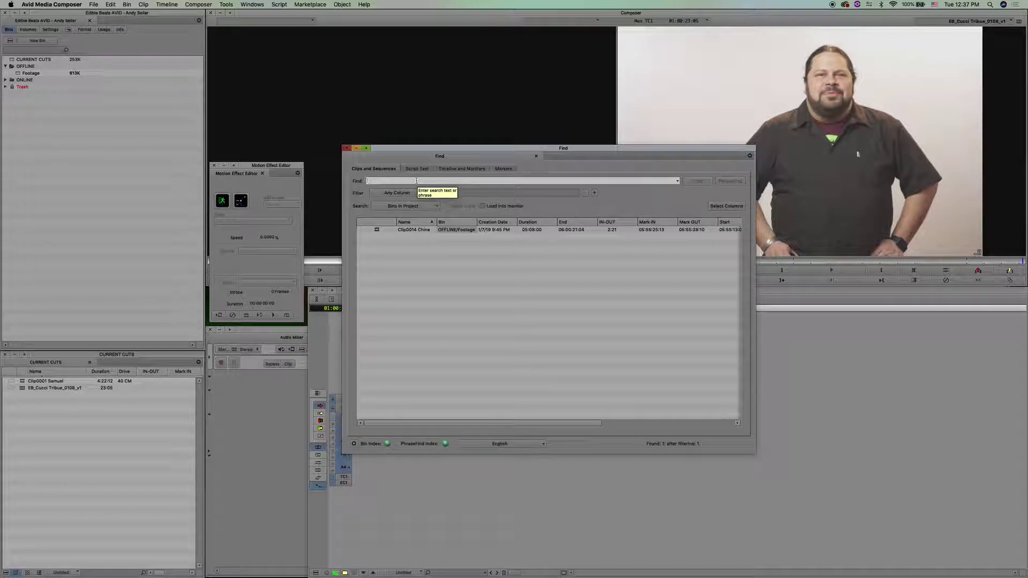
type("Clip")
key("Return")
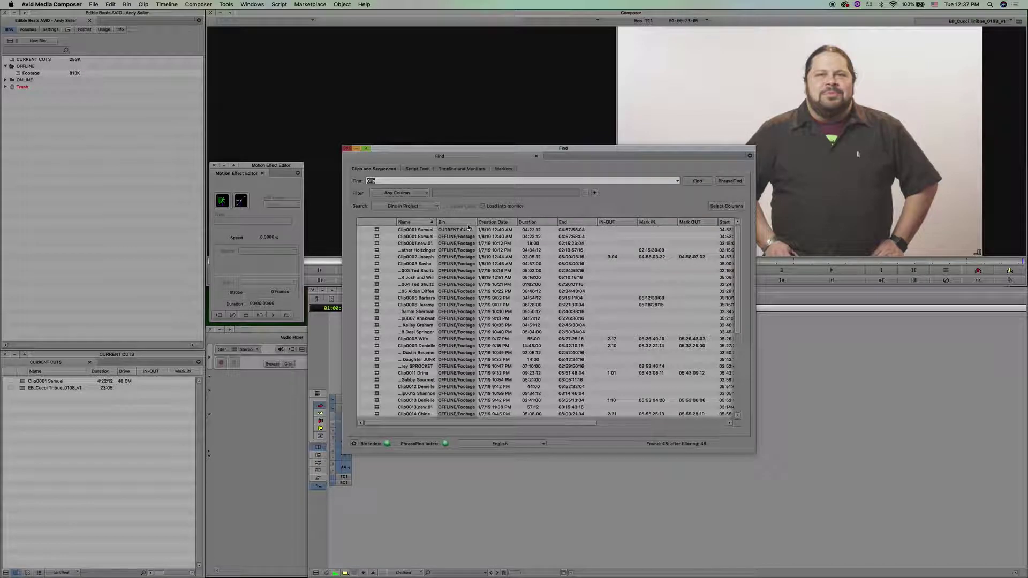
left_click_drag(477, 222, 495, 222)
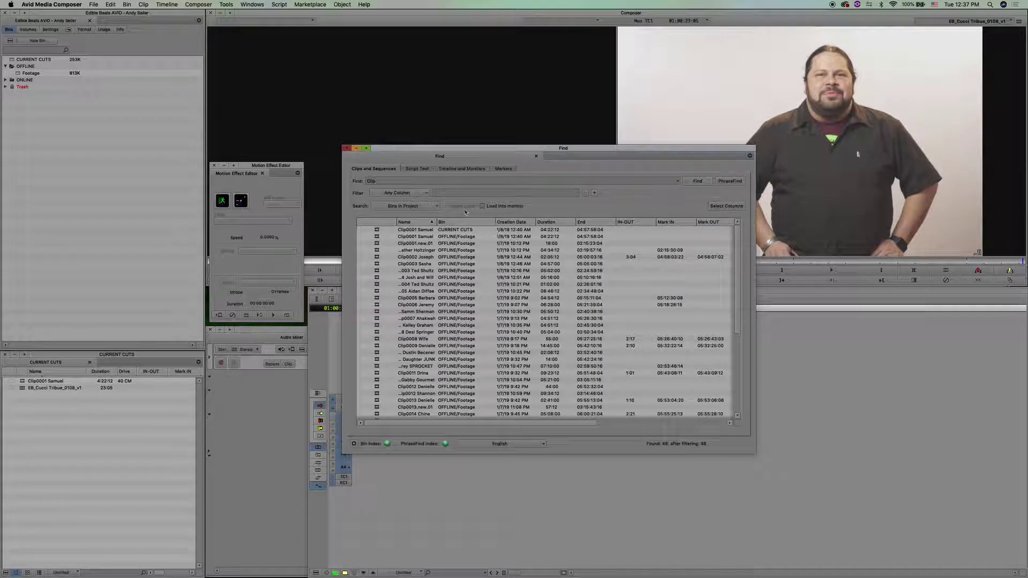
Filter the results to '001', toggle PhraseFind, and widen the window to reveal Start.
left_click(389, 180)
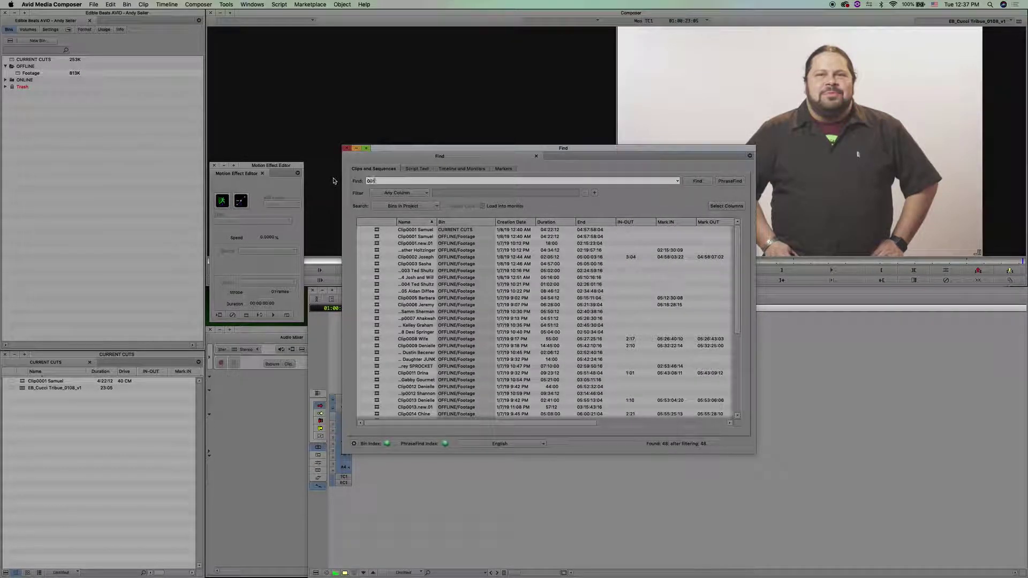
type("001")
key("Return")
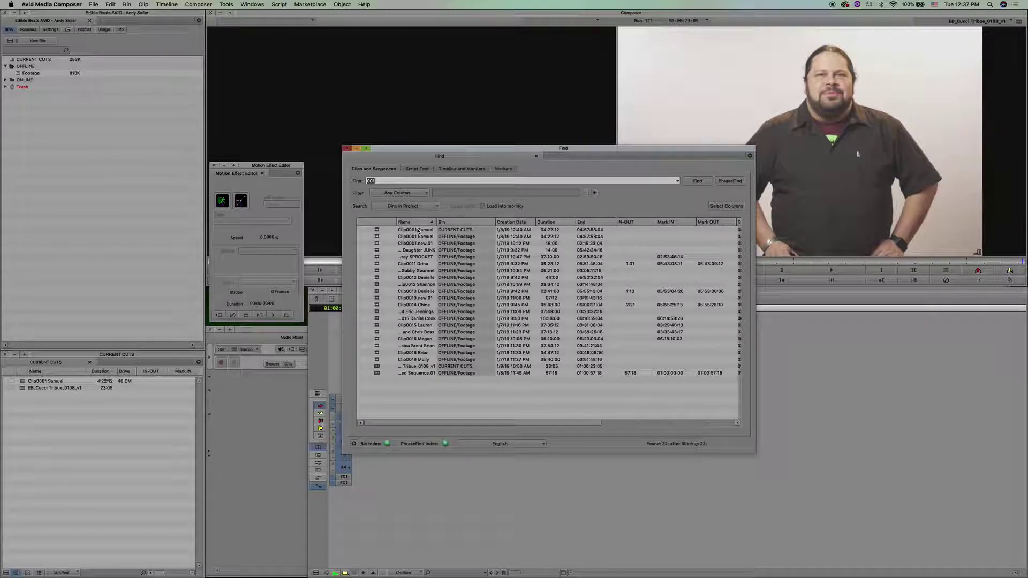
left_click(726, 181)
double_click(407, 180)
left_click(446, 444)
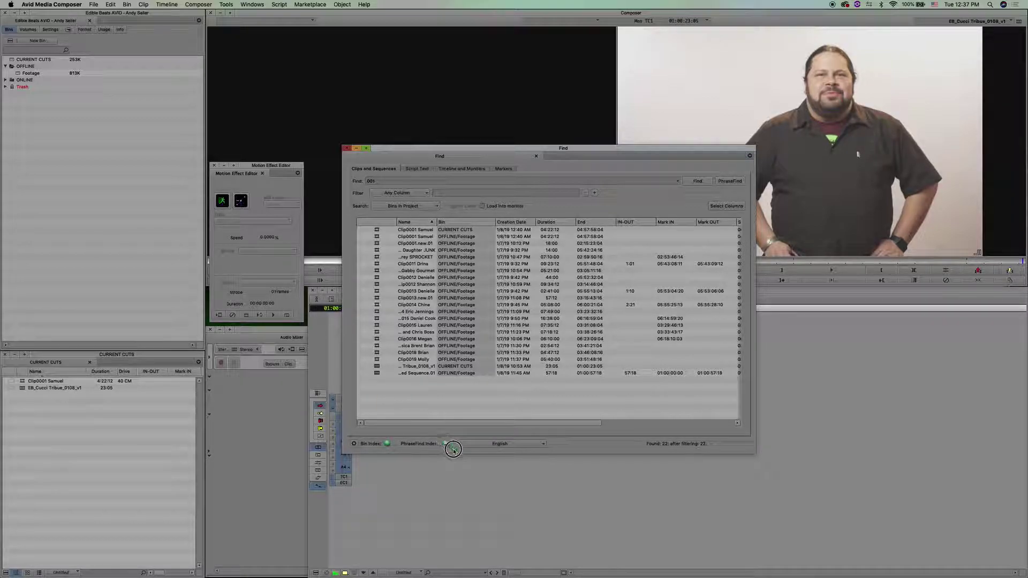
left_click_drag(749, 451, 763, 450)
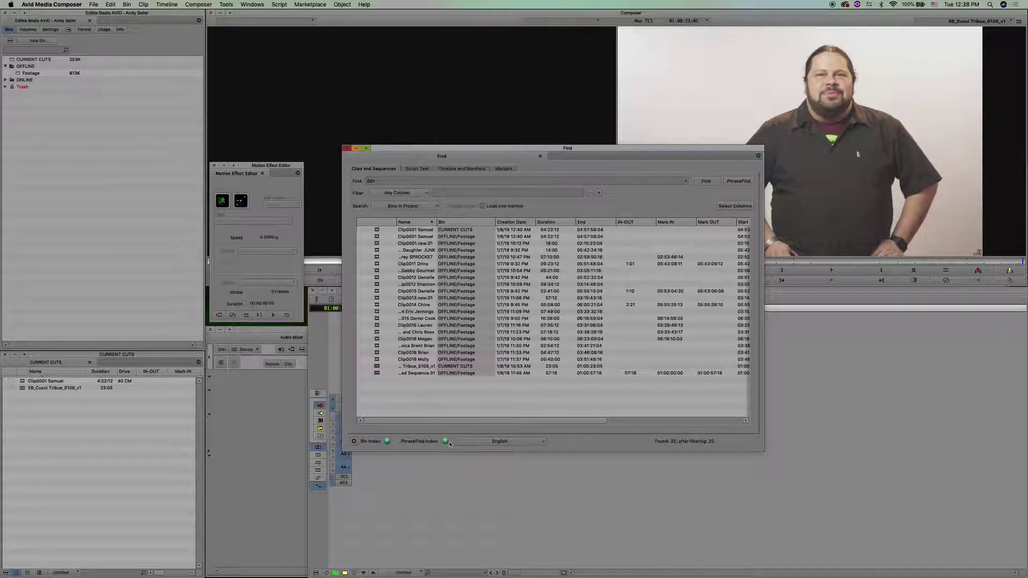
Stop phrase-search media indexing in Search Settings, confirm with OK, and reposition the Find window.
left_click(354, 442)
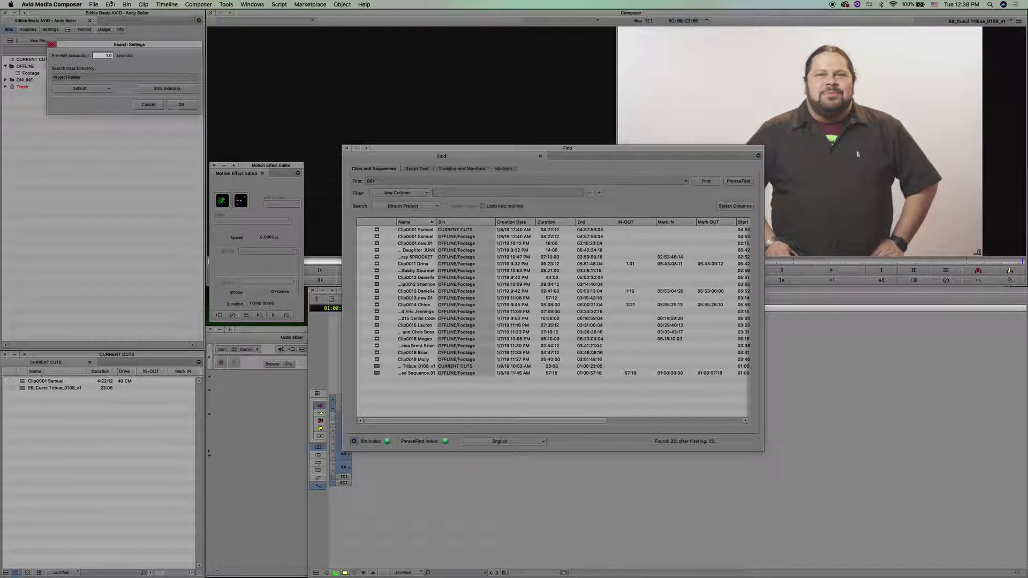
left_click_drag(143, 44, 477, 233)
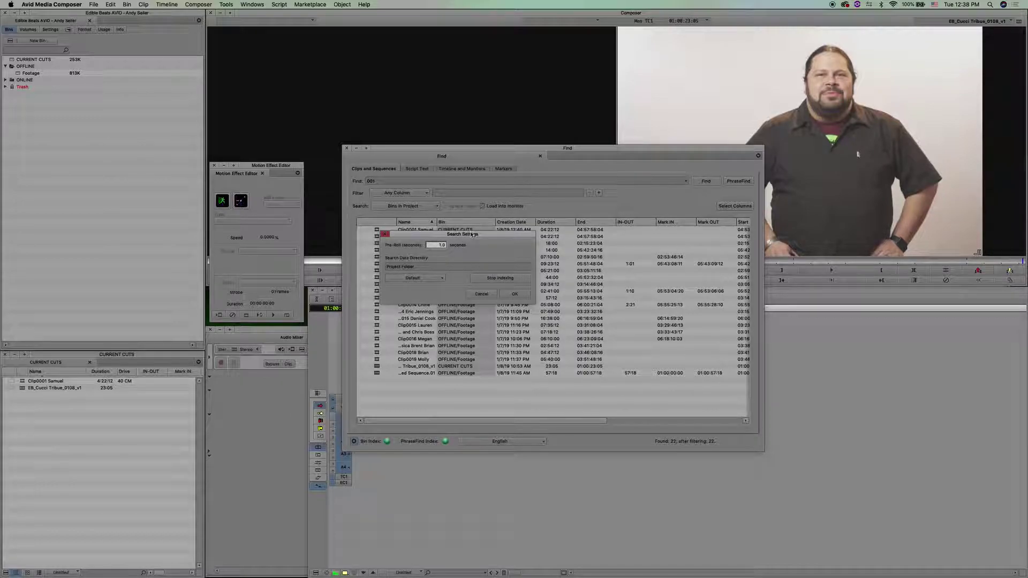
left_click_drag(472, 234, 529, 90)
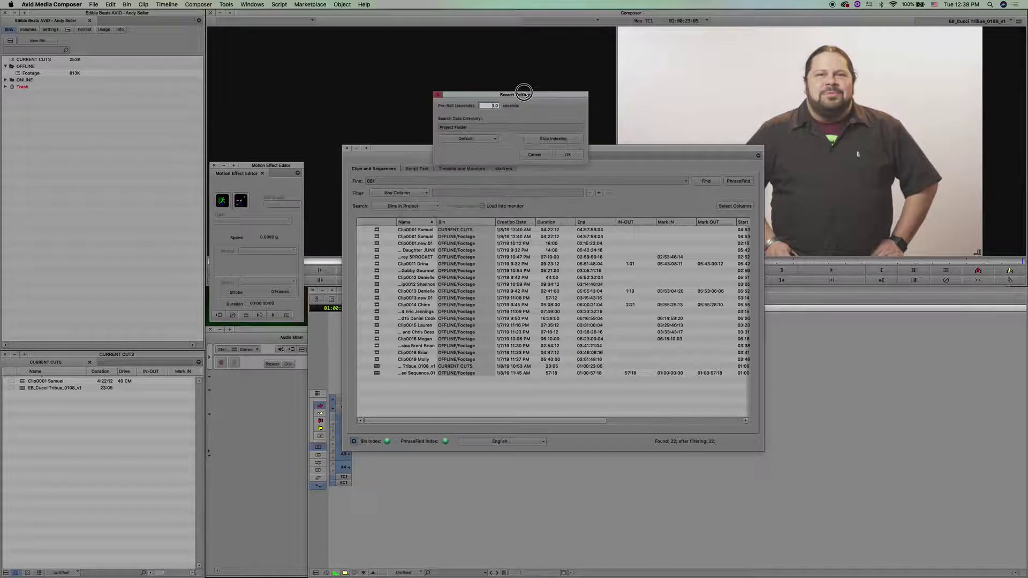
left_click(474, 135)
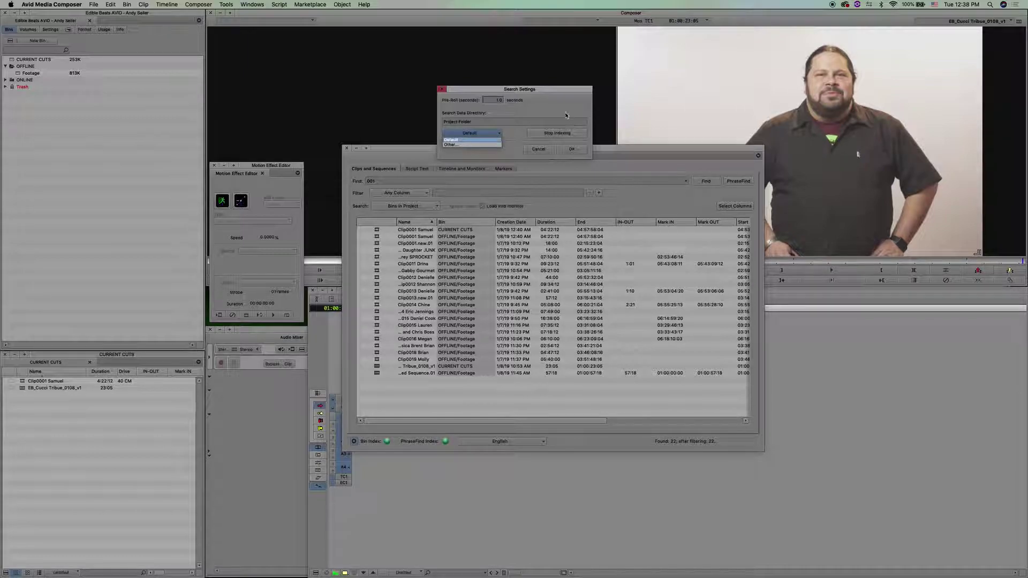
left_click(493, 124)
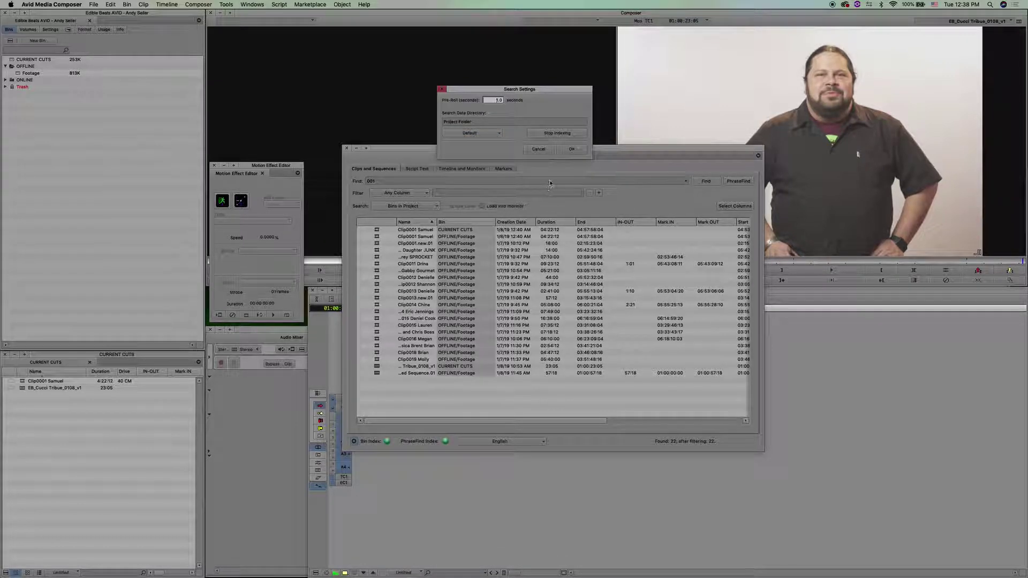
left_click(557, 134)
left_click(571, 149)
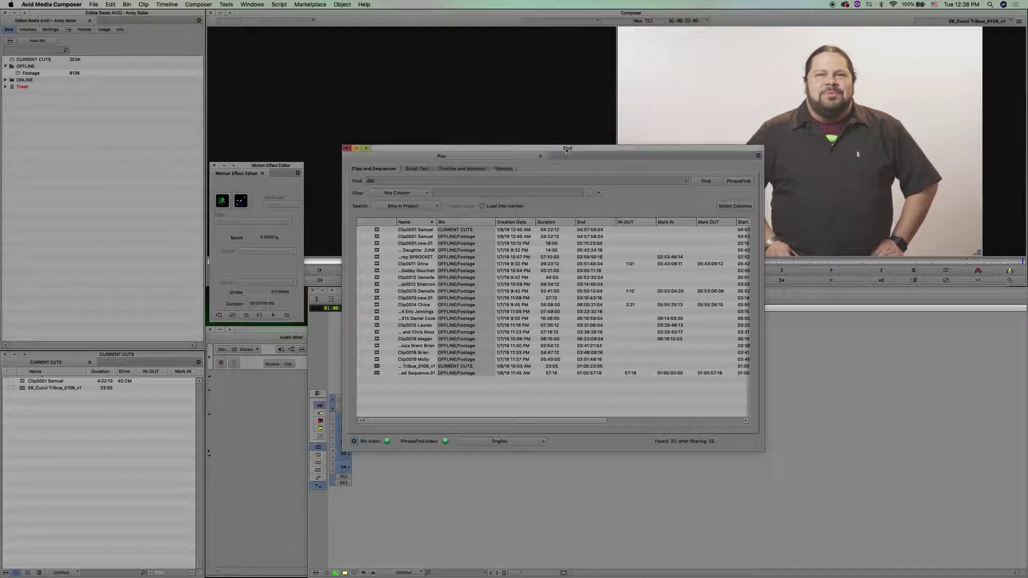
left_click_drag(568, 150, 553, 126)
Run a spoken-phrase search for 'Fuck' and narrow the Find window to uncover the bin.
left_click(353, 157)
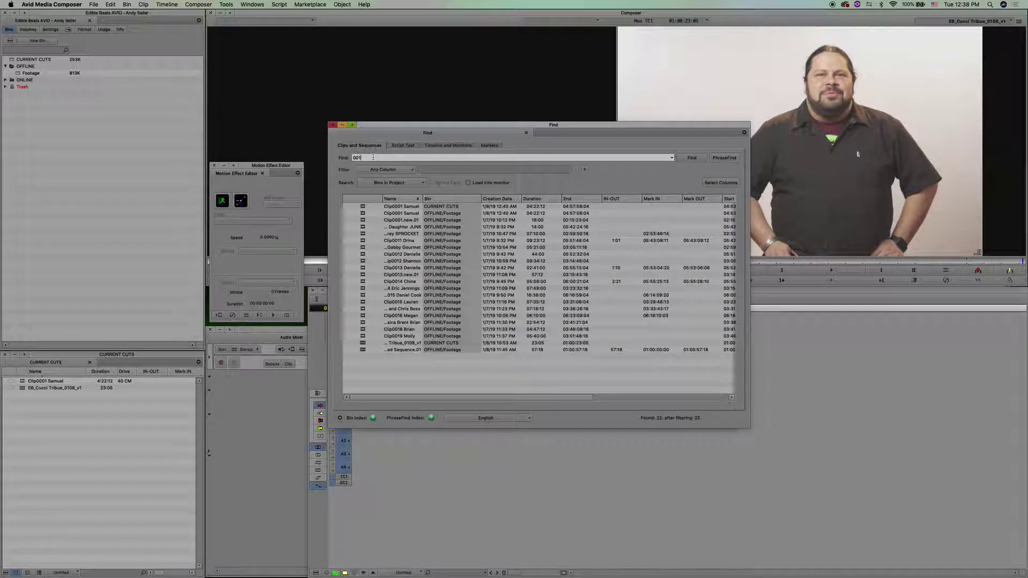
double_click(372, 157)
type("Fuck")
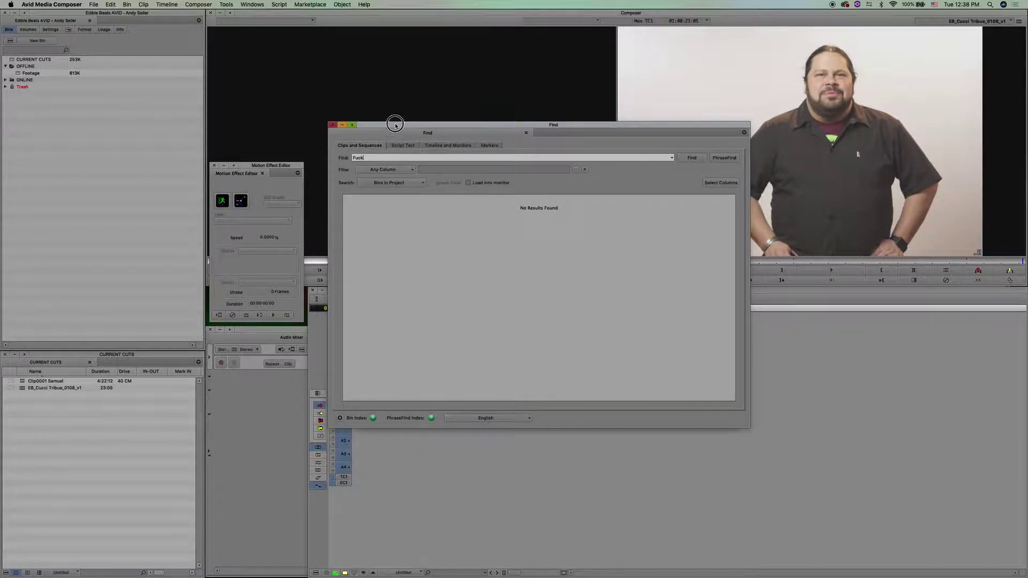
left_click_drag(394, 123, 393, 141)
left_click(721, 172)
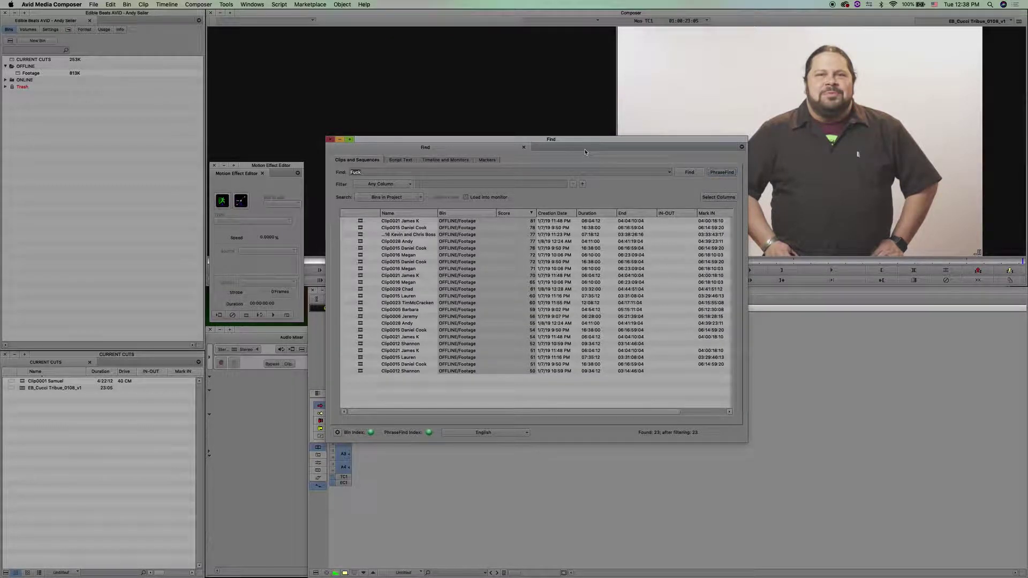
left_click_drag(585, 138, 571, 135)
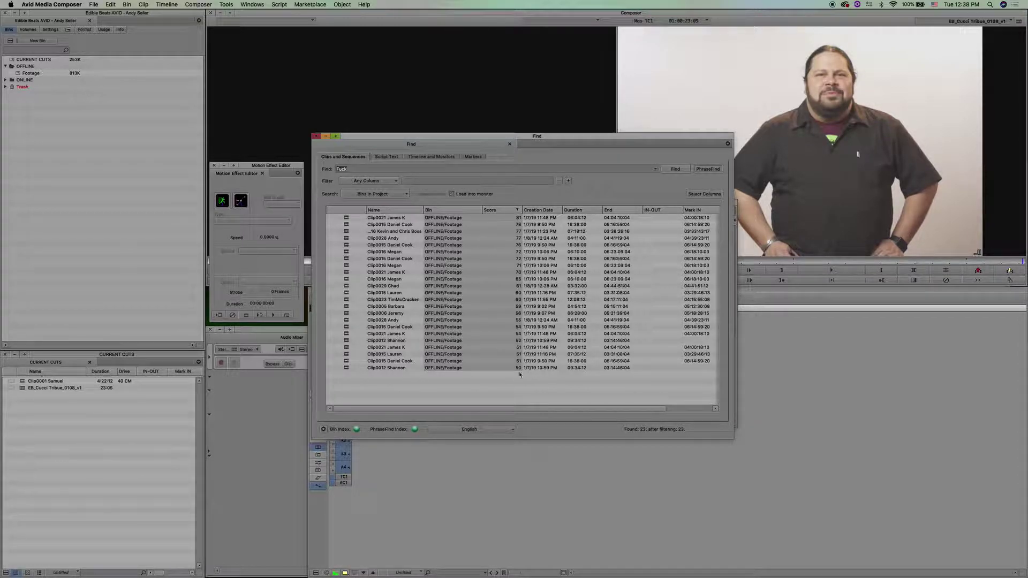
left_click_drag(545, 136, 263, 204)
left_click_drag(453, 518, 305, 518)
Preview the top matches in the source monitor, including Clip0015 and Clip0028.
double_click(66, 286)
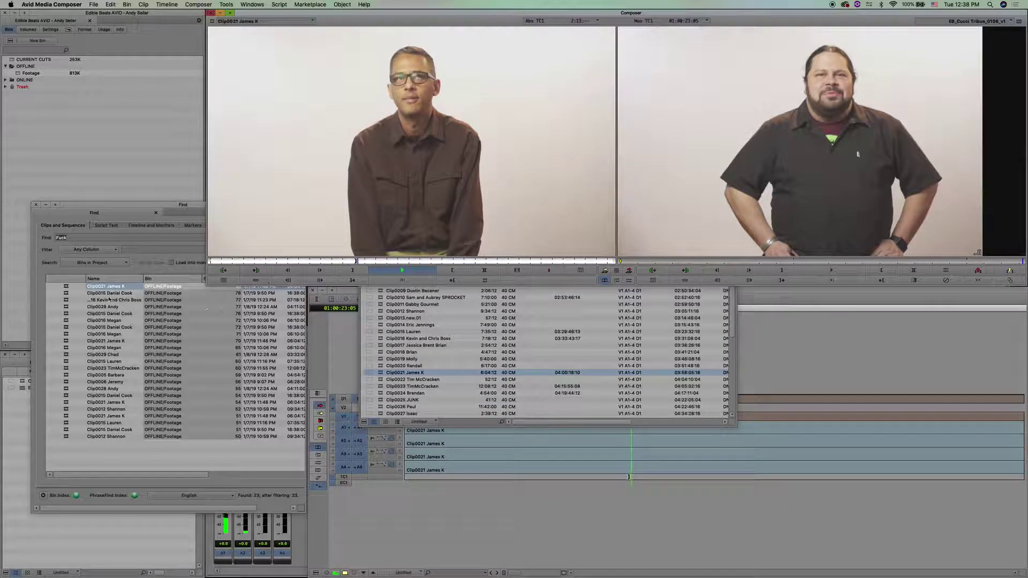
key("space")
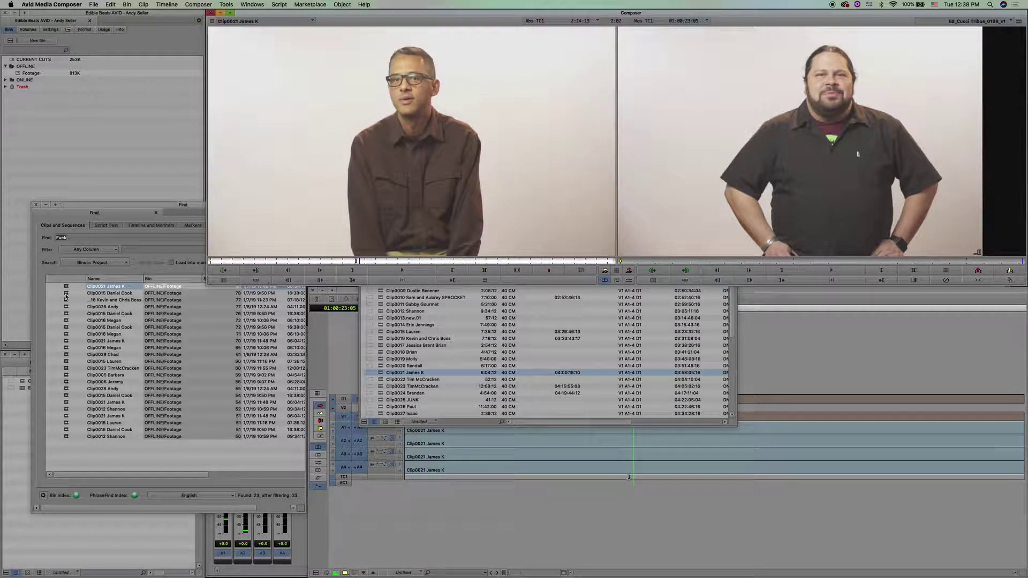
double_click(66, 294)
key("space")
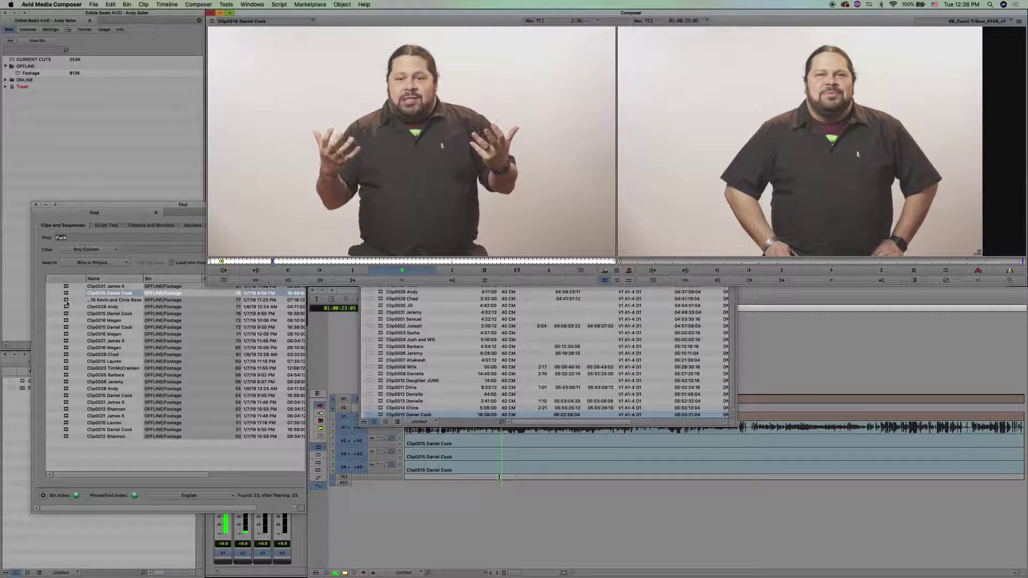
double_click(67, 300)
key("space")
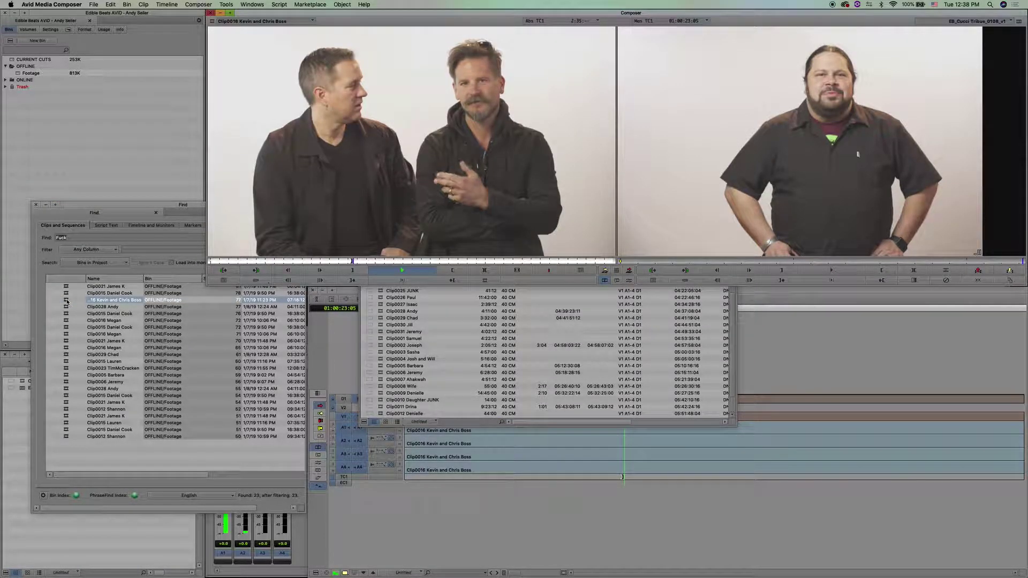
double_click(66, 306)
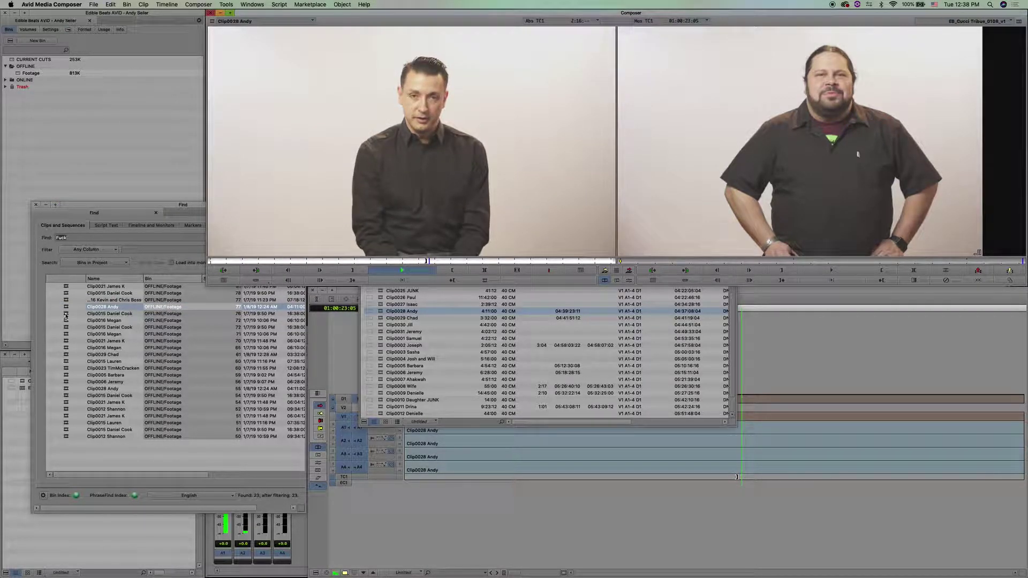
key("space")
Preview further matches Clip0015 and Clip0016, ending with Clip0015 loaded and playing.
double_click(65, 314)
key("space")
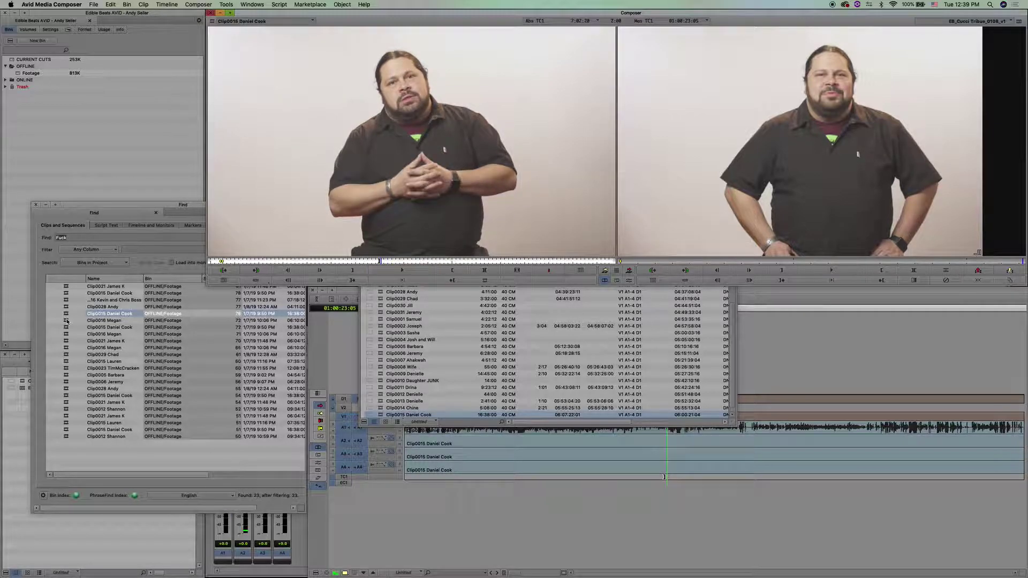
double_click(66, 321)
key("space")
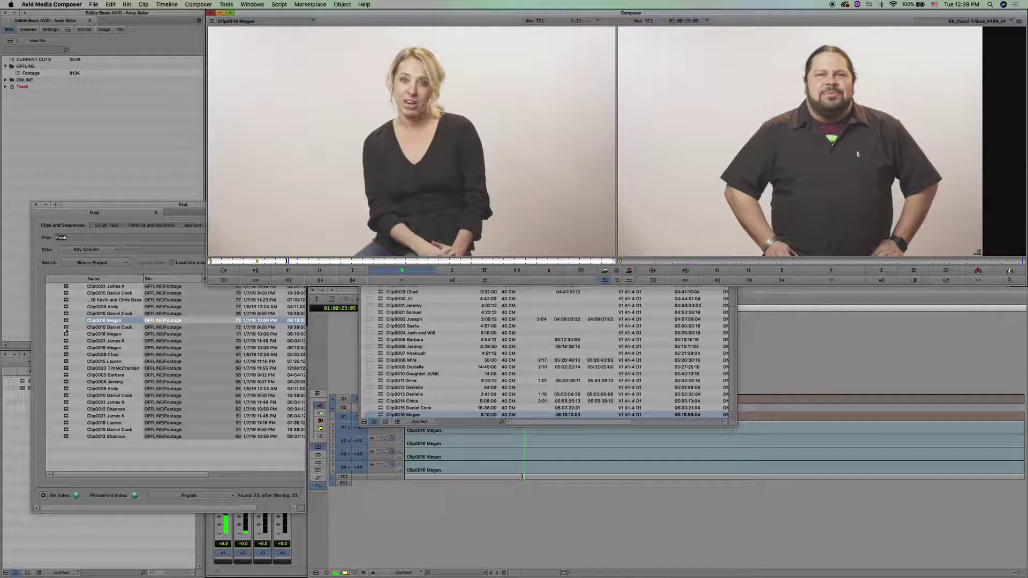
double_click(66, 327)
key("space")
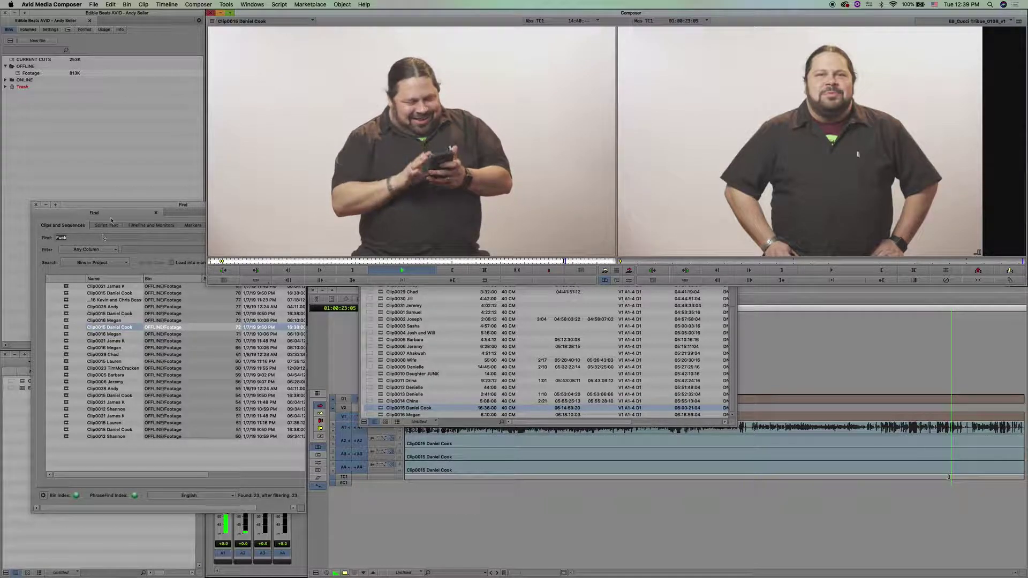
left_click(132, 234)
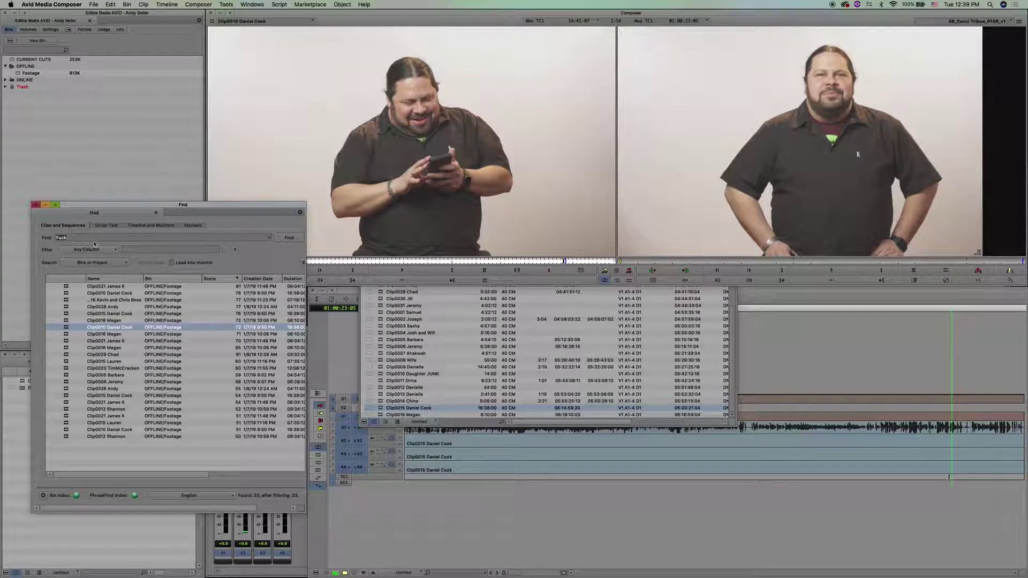
Correct the phrase to 'Bitches with Pitches', search, and preview top match Clip0010 in the source monitor.
left_click(69, 238)
double_click(69, 238)
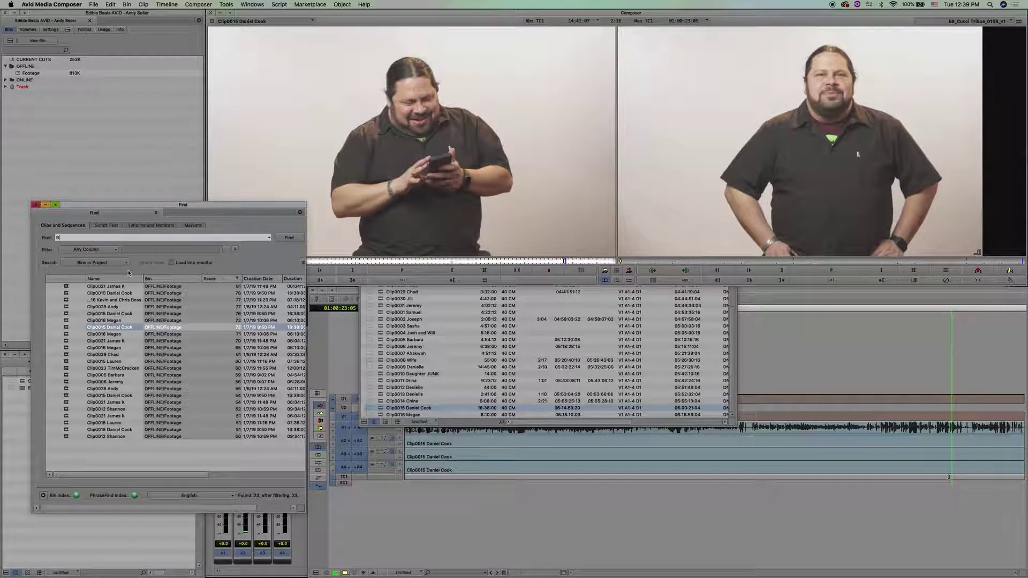
key("BackSpace")
key("BackSpace")
key("BackSpace")
type("tches")
key("Return")
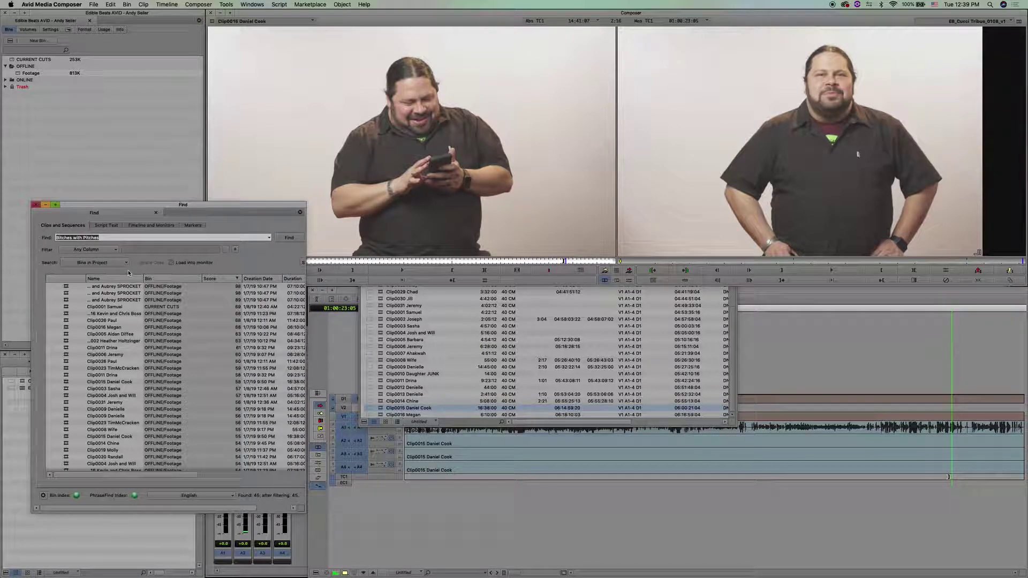
left_click(193, 287)
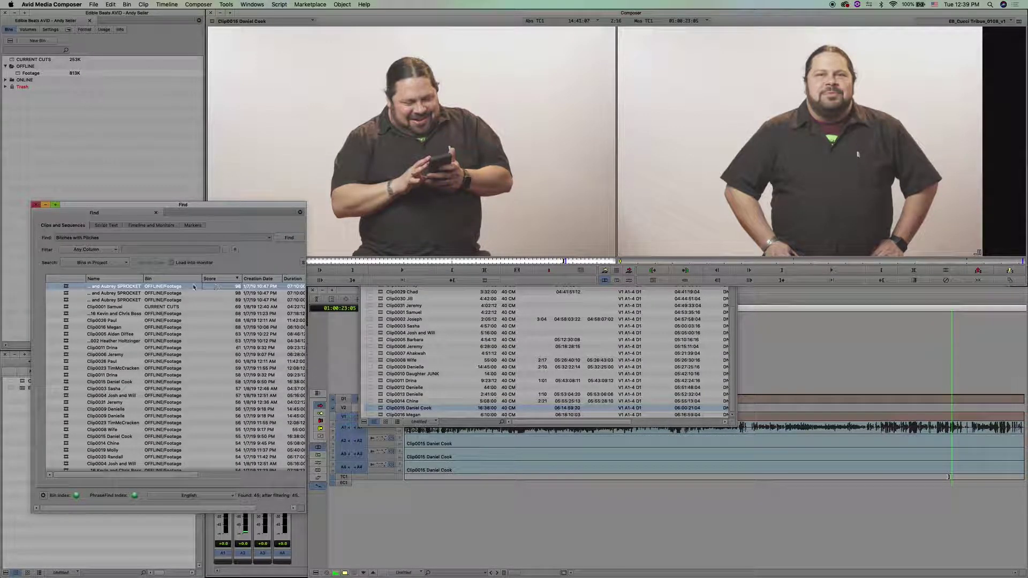
double_click(97, 289)
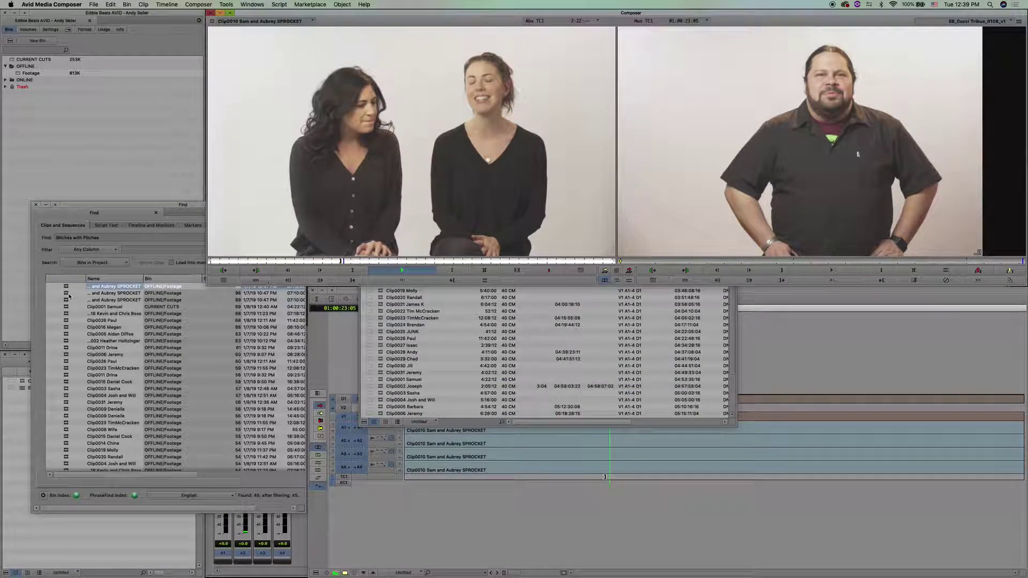
key("space")
left_click(92, 250)
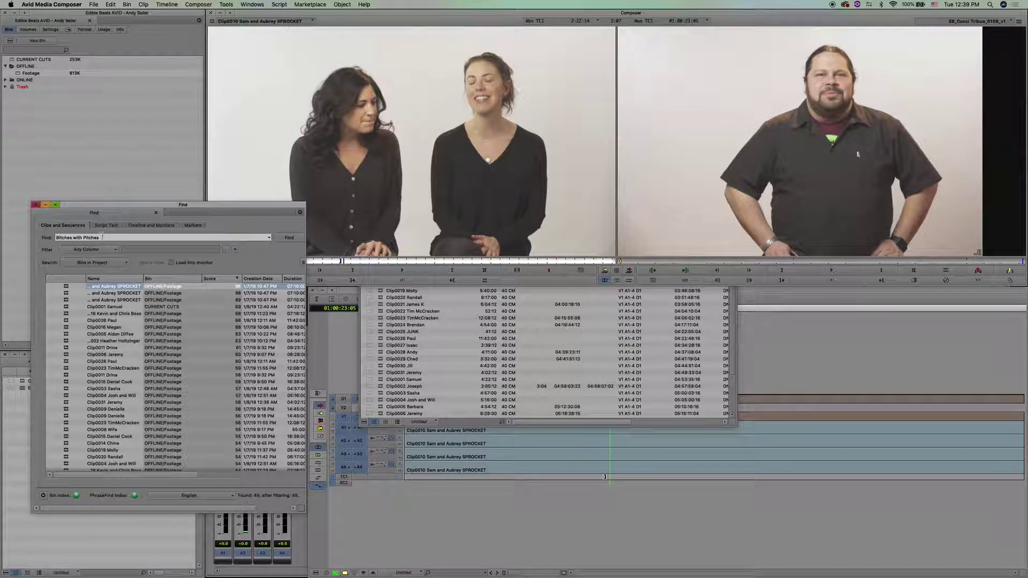
left_click(182, 204)
Enlarge the results window and run a phrase search for 'Inappropriate'.
left_click_drag(182, 205, 492, 149)
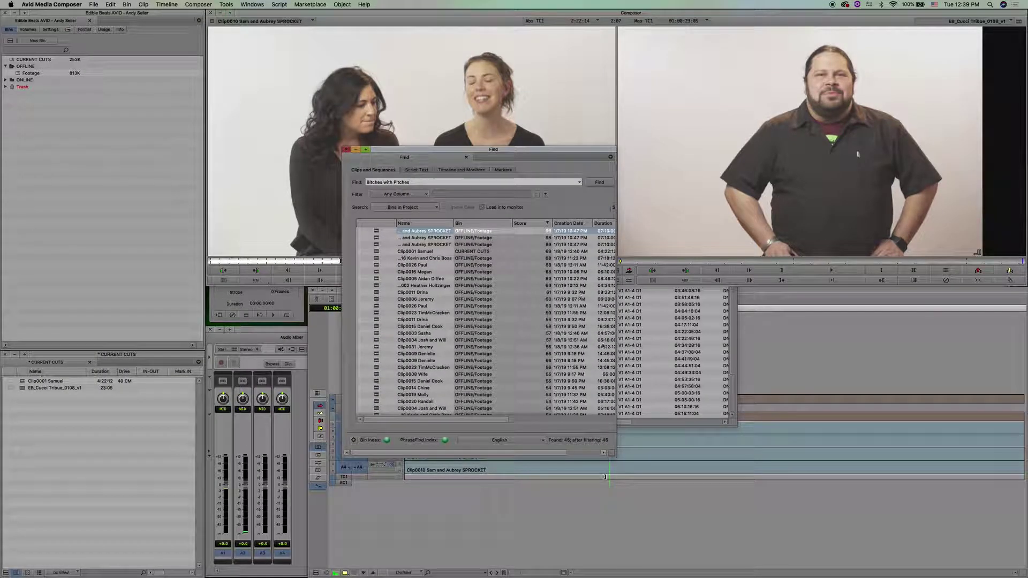
left_click_drag(612, 455, 820, 488)
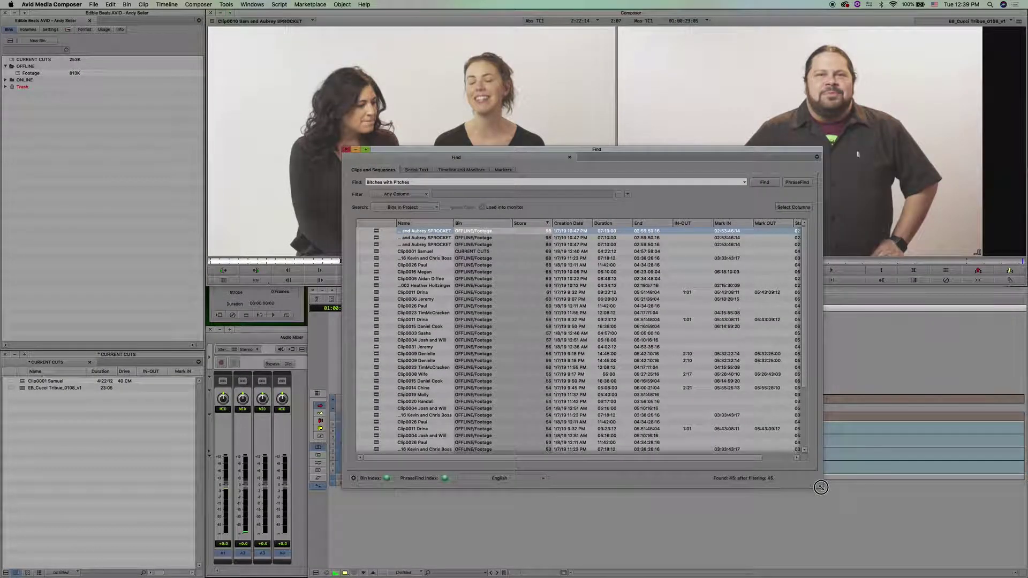
triple_click(399, 183)
type("ei")
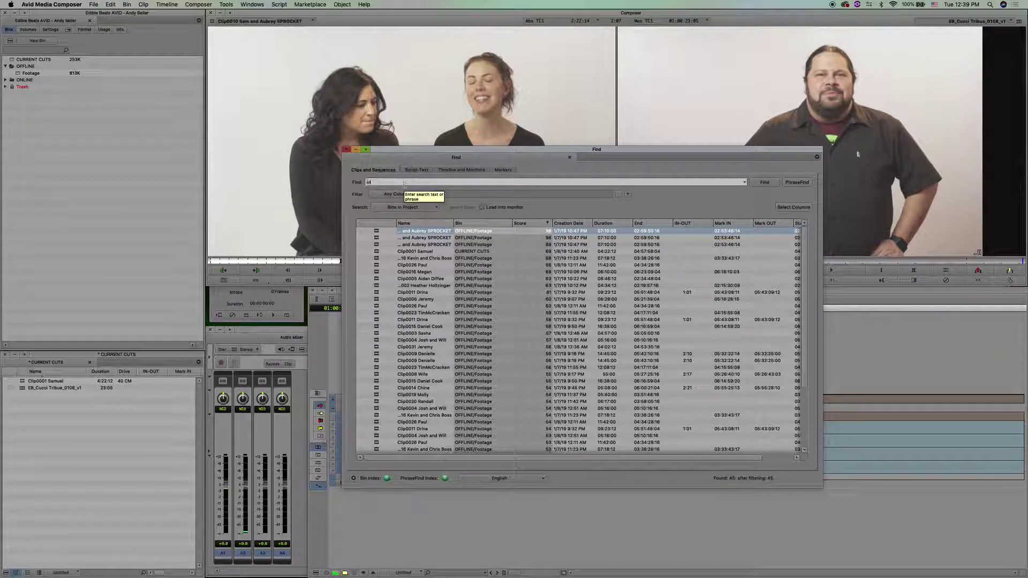
type("appropriate")
key("Return")
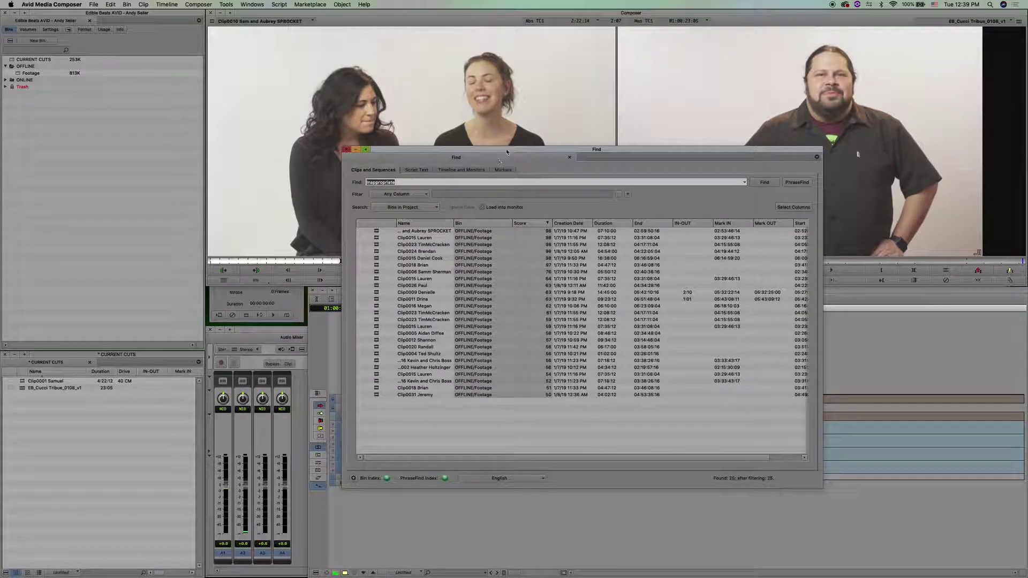
Preview the top three matches, ending with Clip0023 playing in the source monitor.
left_click_drag(506, 152, 286, 189)
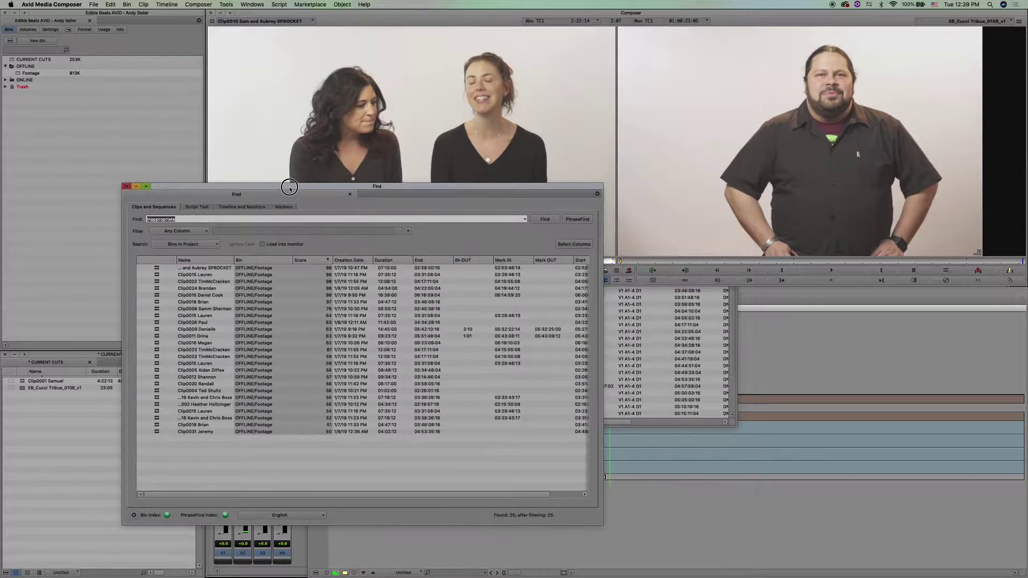
double_click(156, 271)
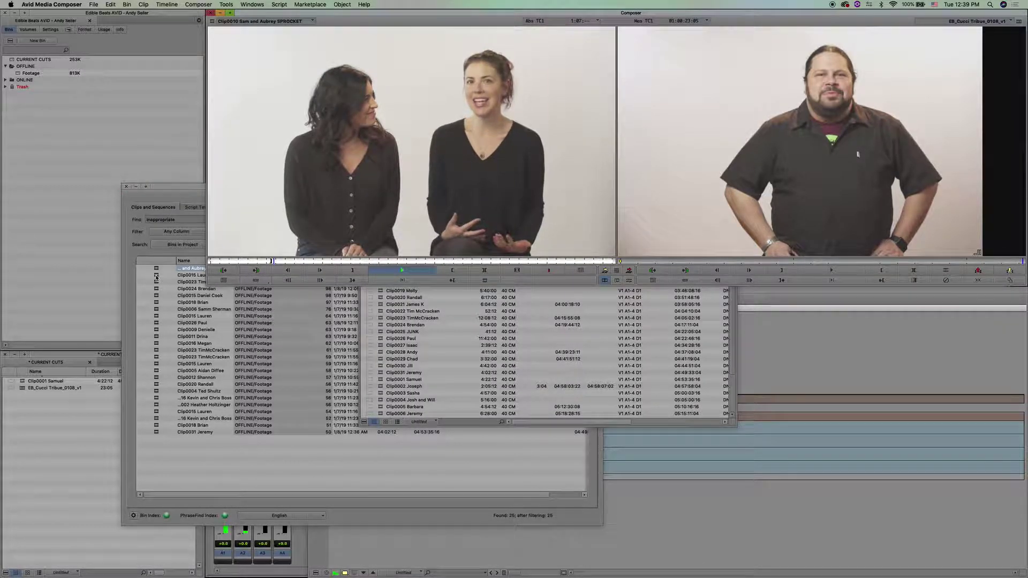
double_click(156, 275)
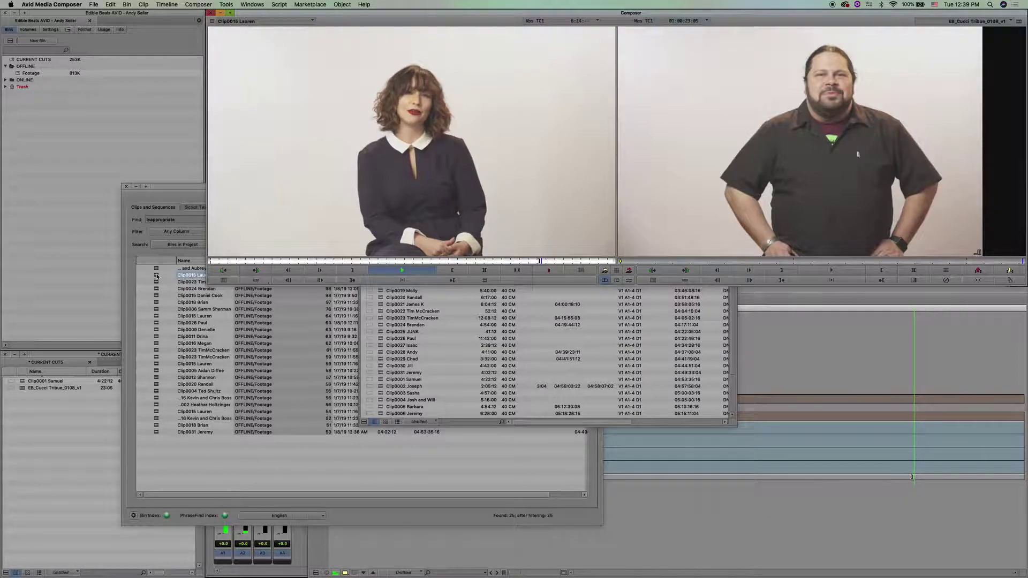
double_click(157, 282)
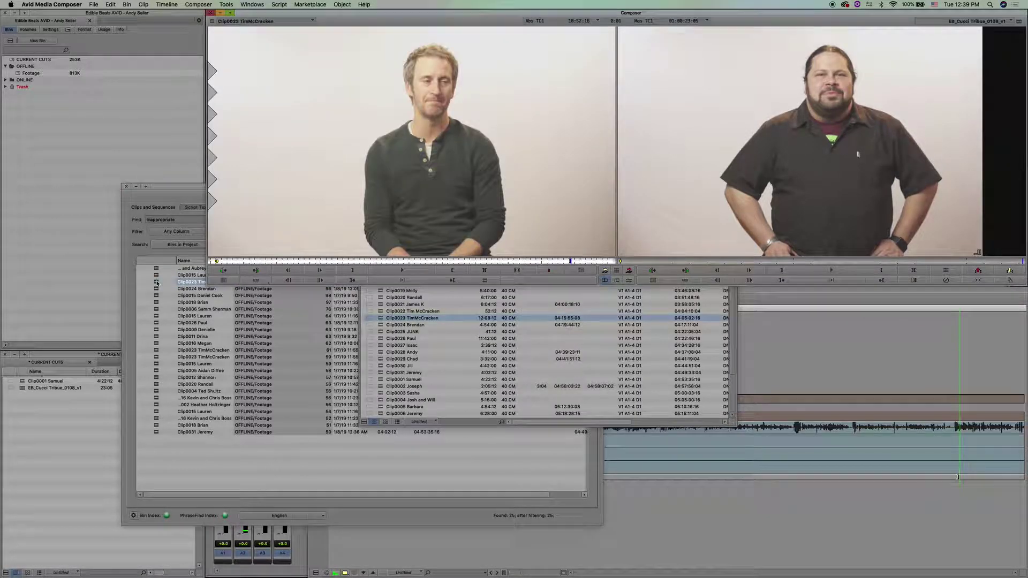
key("space")
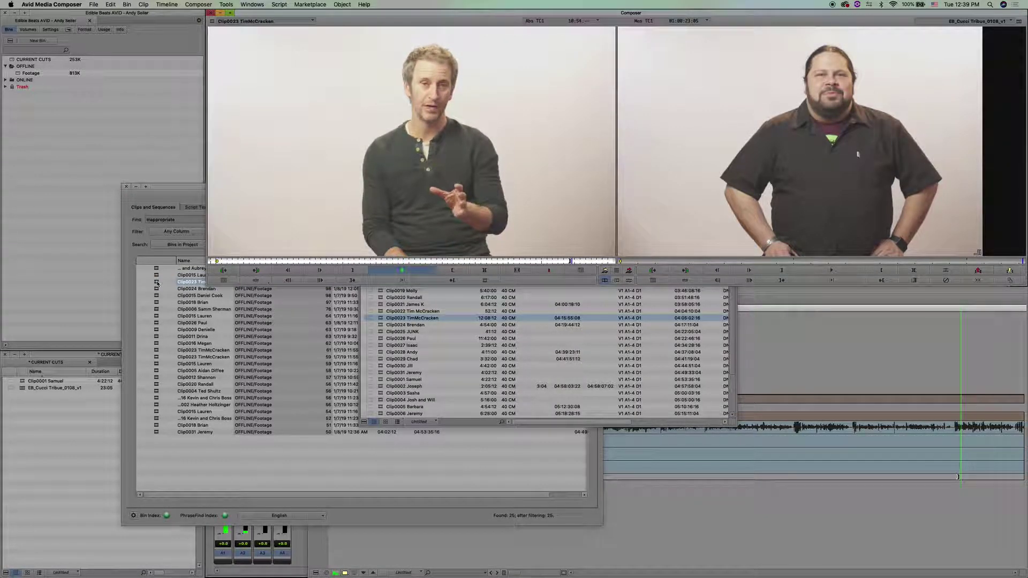
Centre the Find window over the monitors and resize it to show Tracks and Video beside Score.
left_click_drag(184, 187, 268, 128)
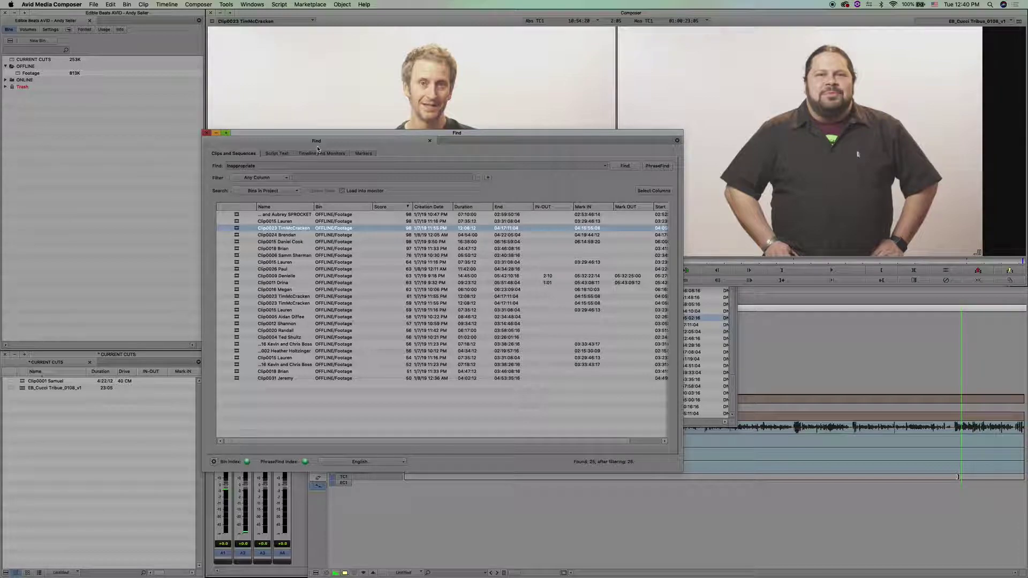
left_click_drag(316, 136, 416, 123)
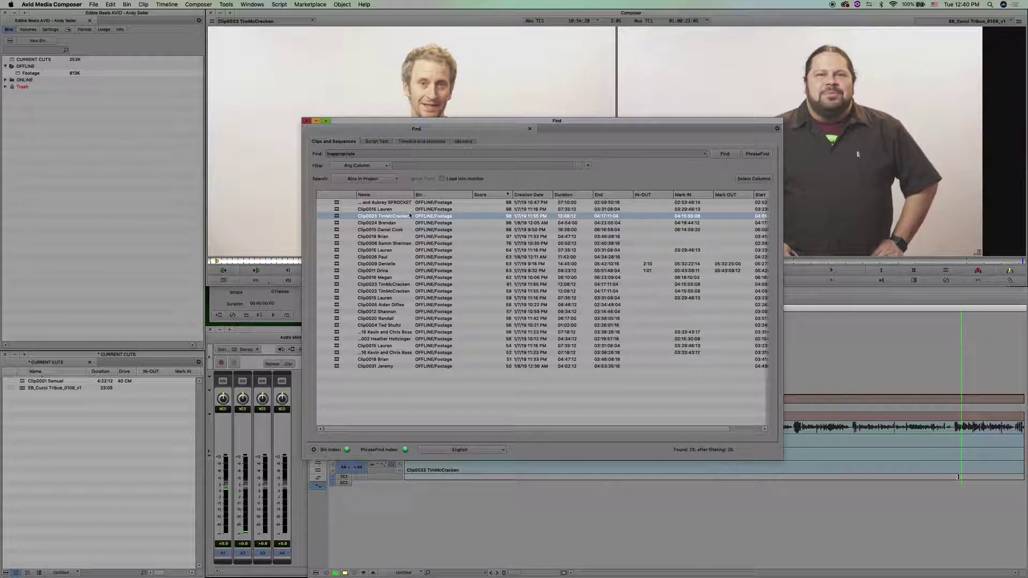
left_click_drag(782, 459, 934, 417)
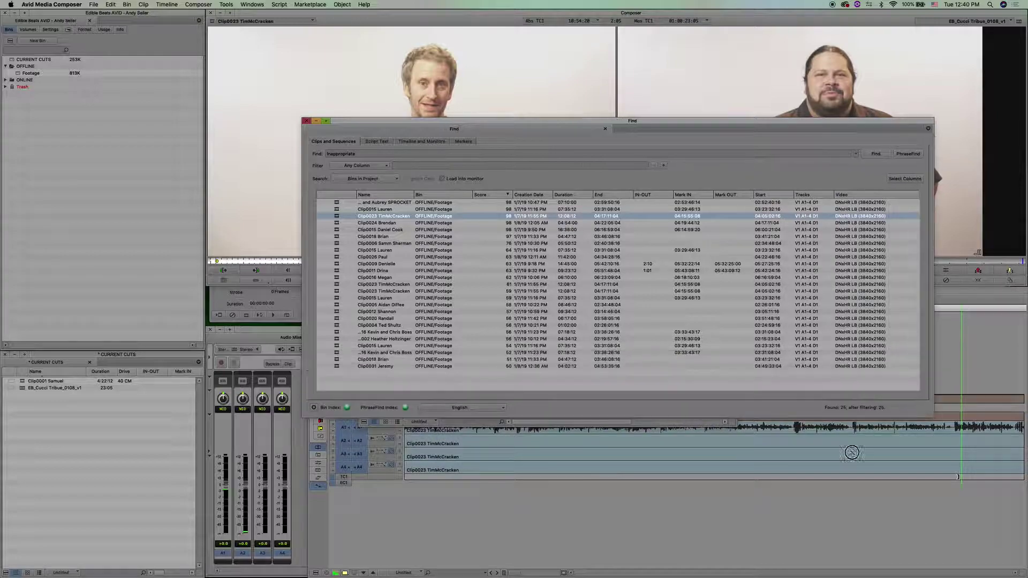
left_click_drag(851, 453, 838, 450)
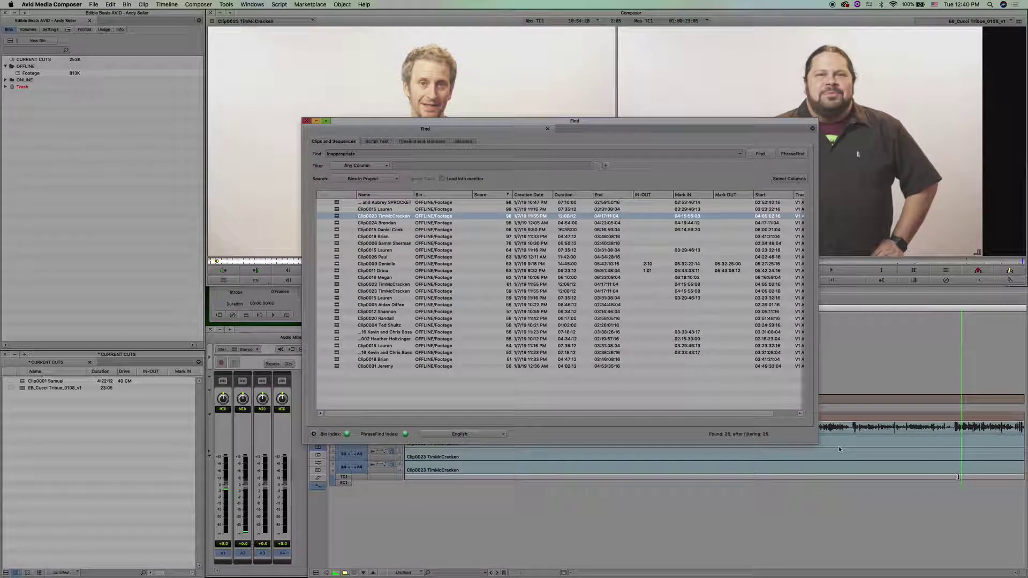